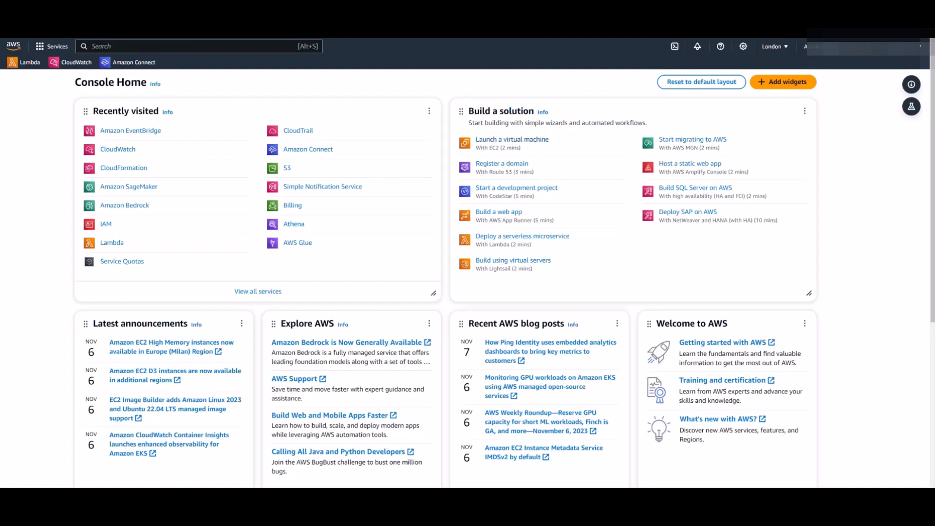
# Search for 'eventbridge' and open the Amazon EventBridge service
pyautogui.click(195, 47)
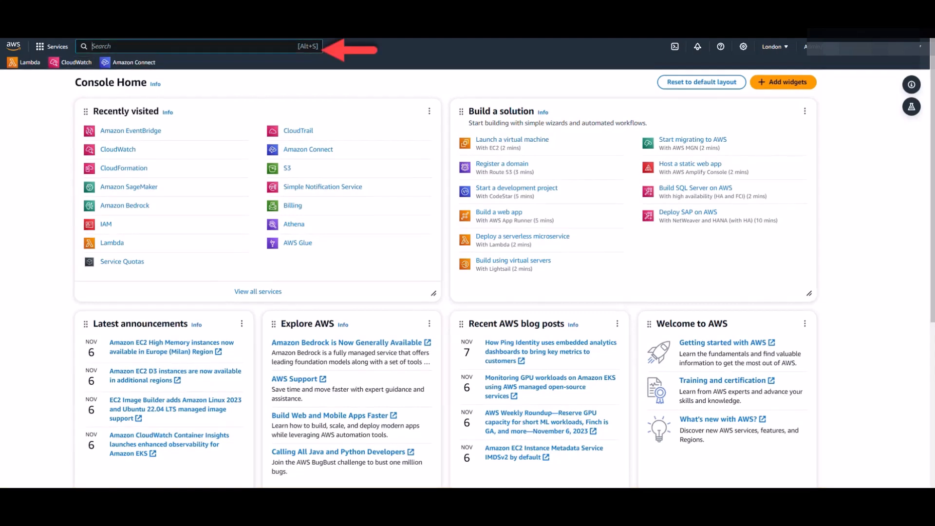
pyautogui.write('event')
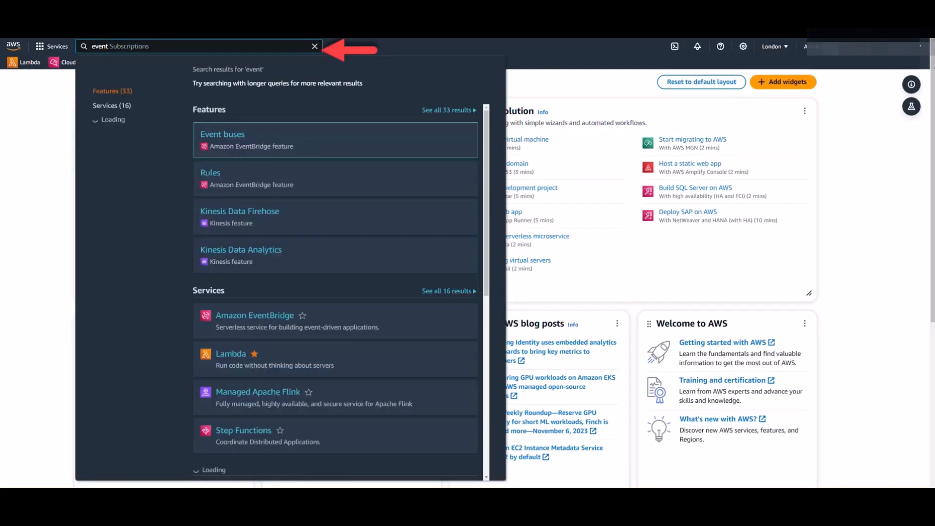
pyautogui.write('bridge')
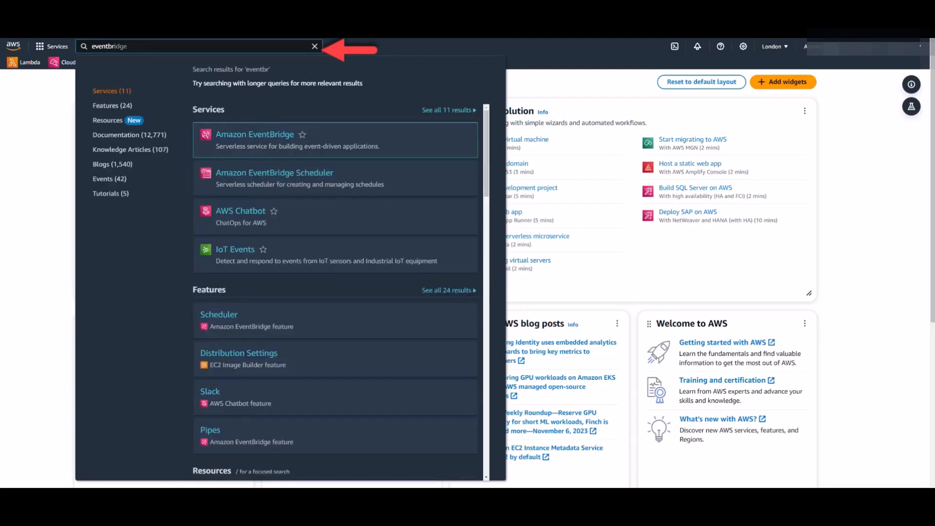
pyautogui.press('Return')
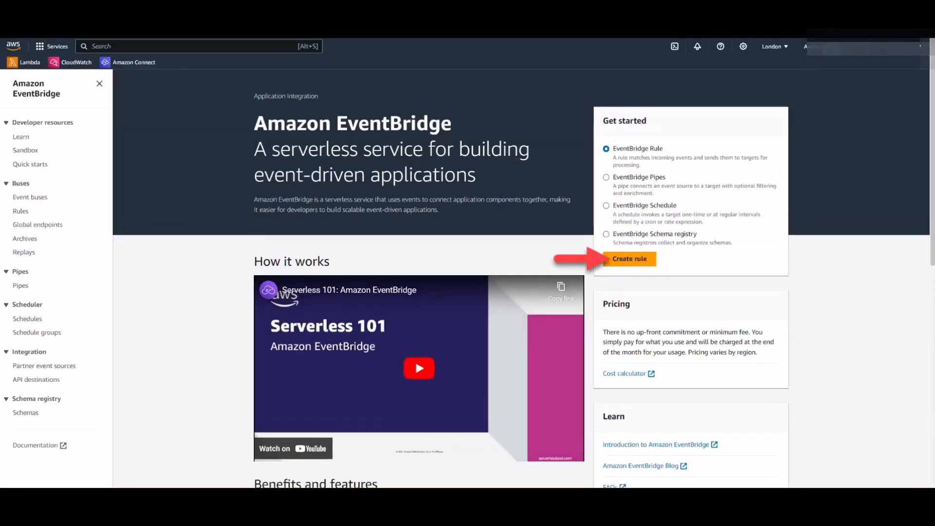
# Create a new rule named amazon-connect-event-bridg-rule on the default event bus
pyautogui.click(629, 259)
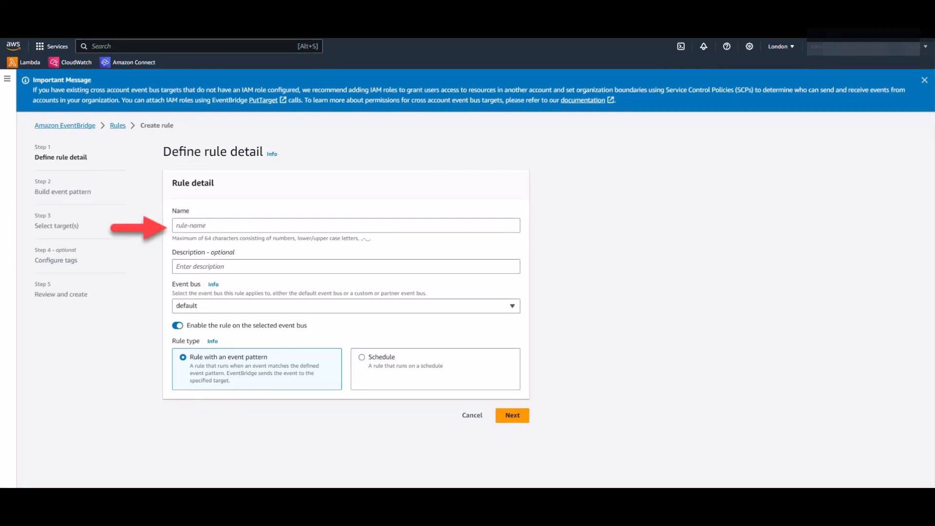
pyautogui.click(346, 226)
pyautogui.write('amazon-connect-event-bridg-rule')
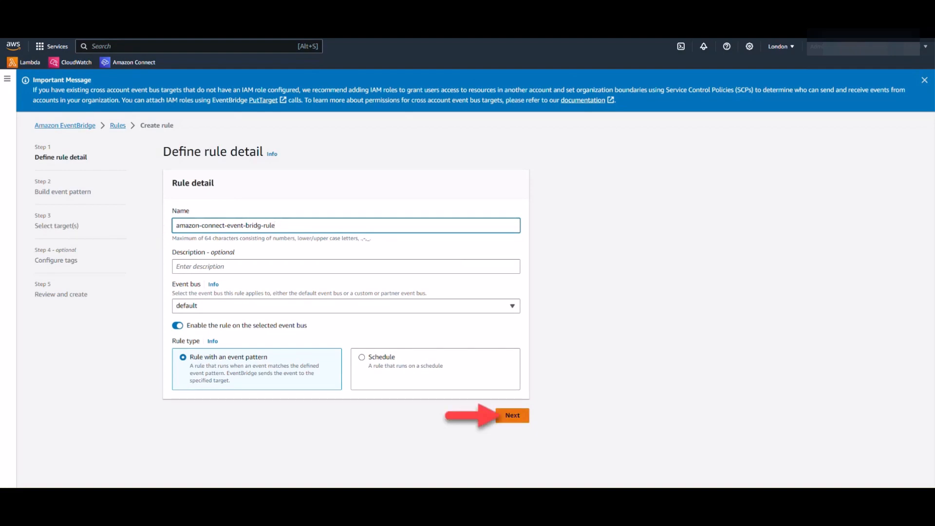
pyautogui.press('Return')
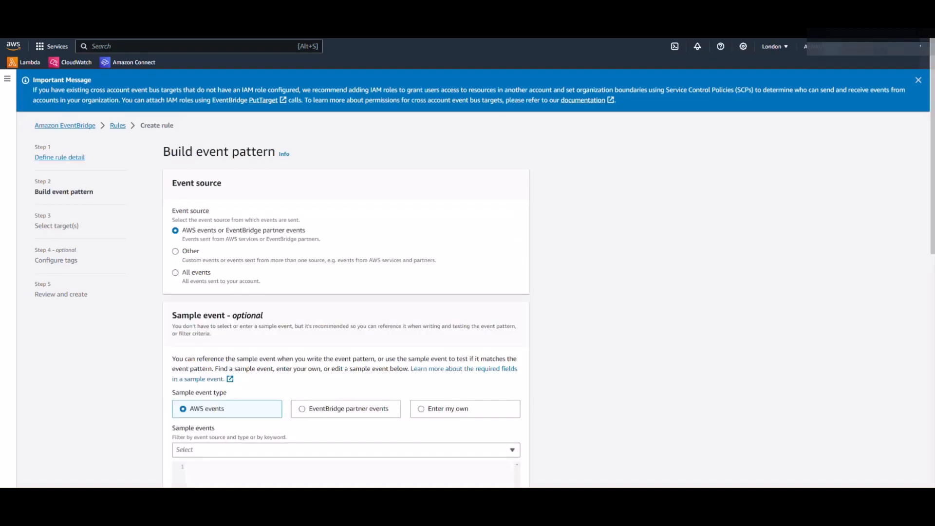
# Match Amazon Connect's Amazon Connect Contact Event type and edit the pattern as custom JSON
pyautogui.scroll(-10, 346, 278)
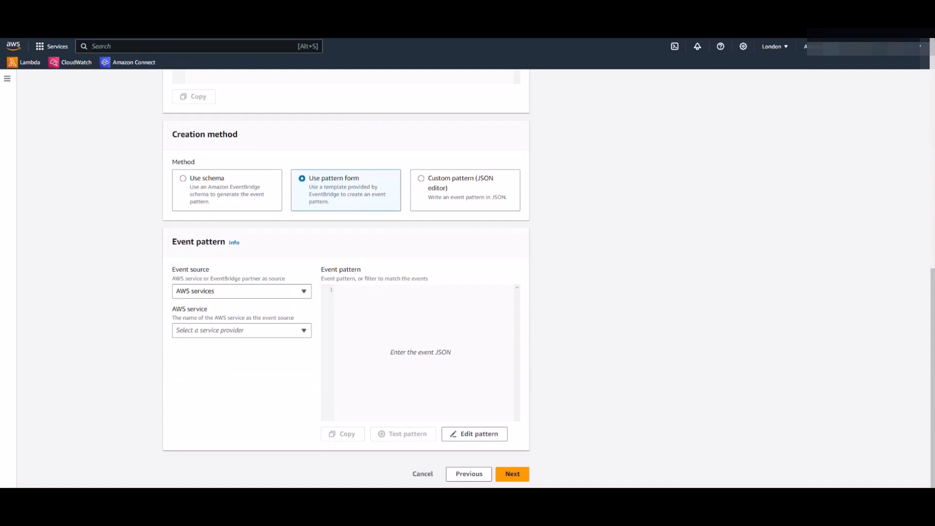
pyautogui.click(241, 330)
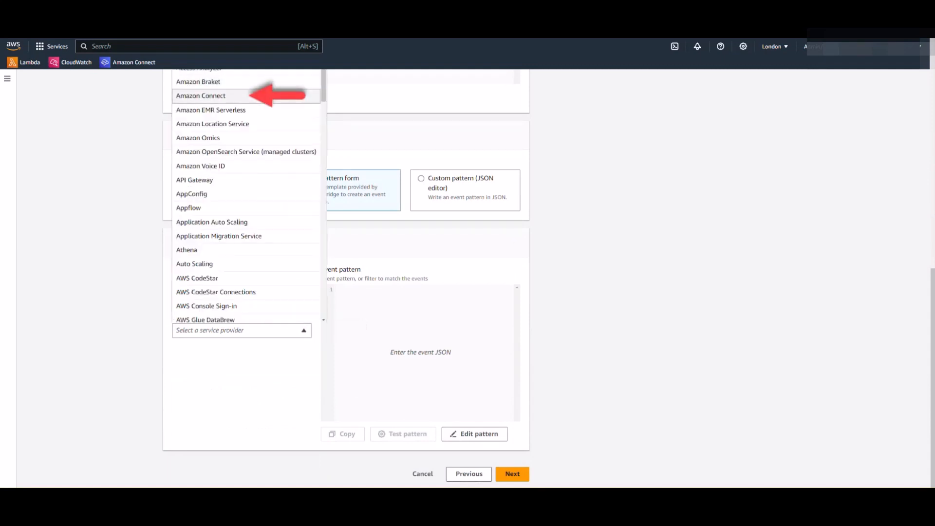
pyautogui.click(201, 96)
pyautogui.click(242, 378)
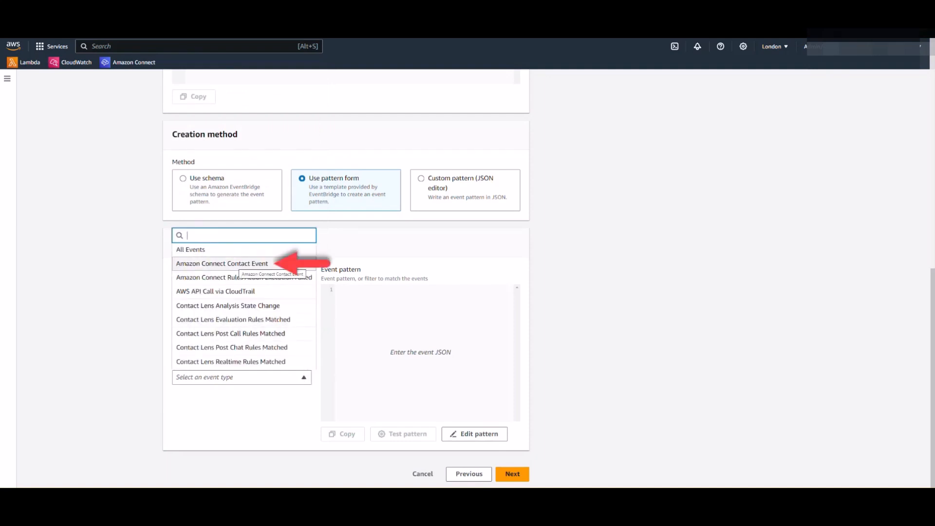
pyautogui.click(240, 264)
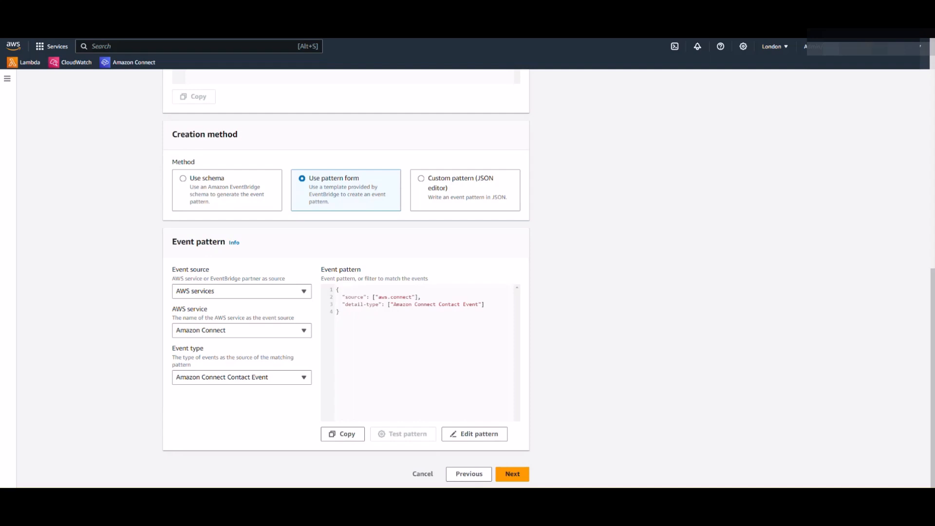
pyautogui.click(474, 434)
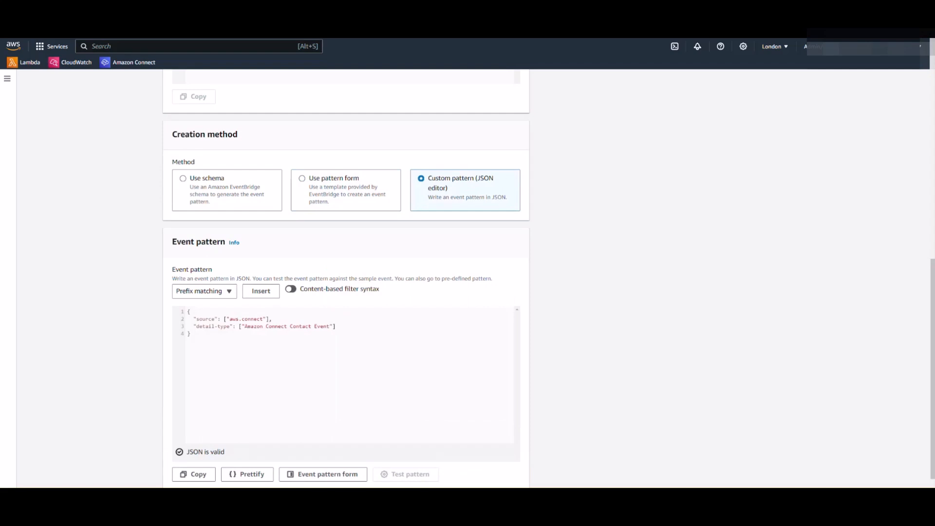
# Paste the Connect instance resources ARN filter into the JSON pattern and continue to targets
pyautogui.hotkey('ctrl', 'v')
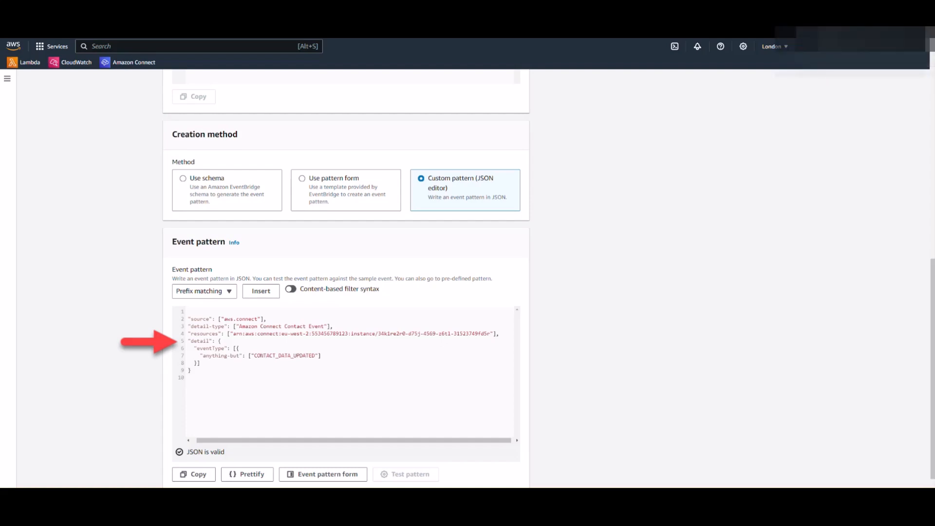
pyautogui.scroll(-1, 549, 279)
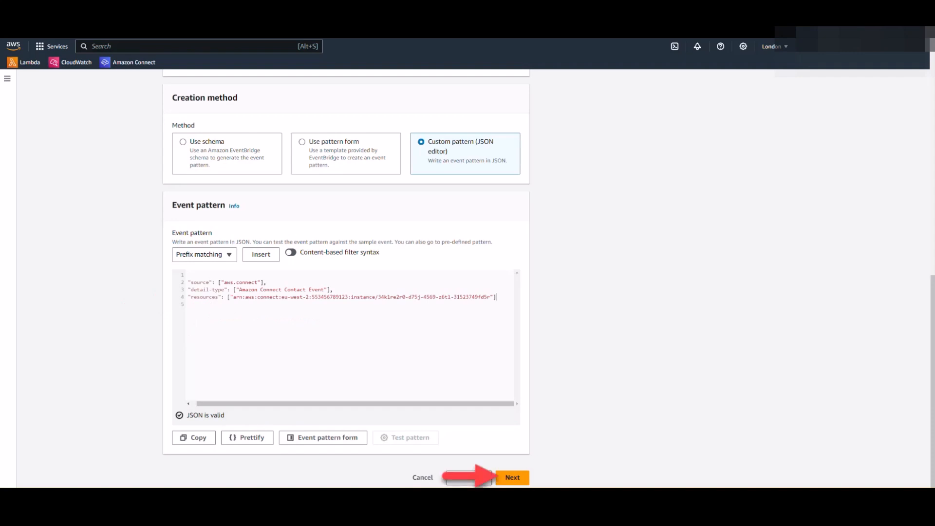
pyautogui.click(513, 478)
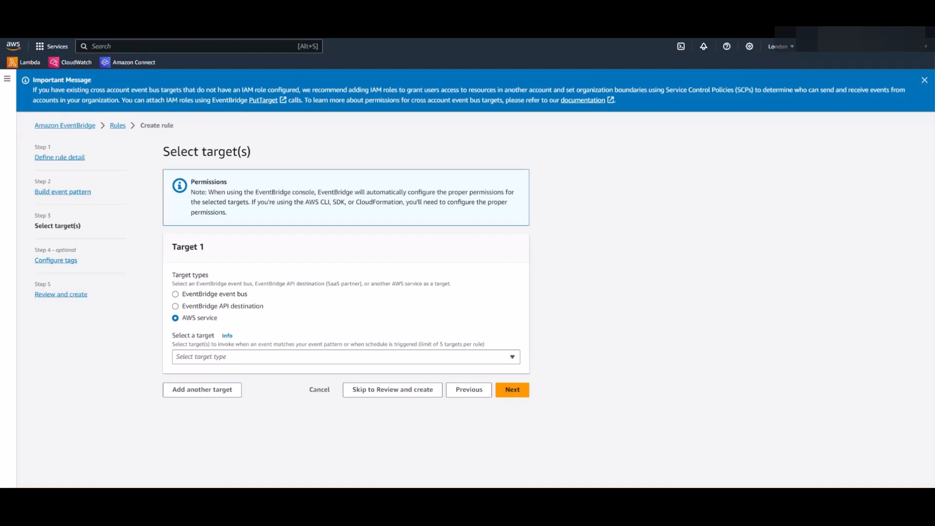
# Target CloudWatch log group /aws/events/amazon-connect-contact-streaming and continue to tags
pyautogui.click(312, 357)
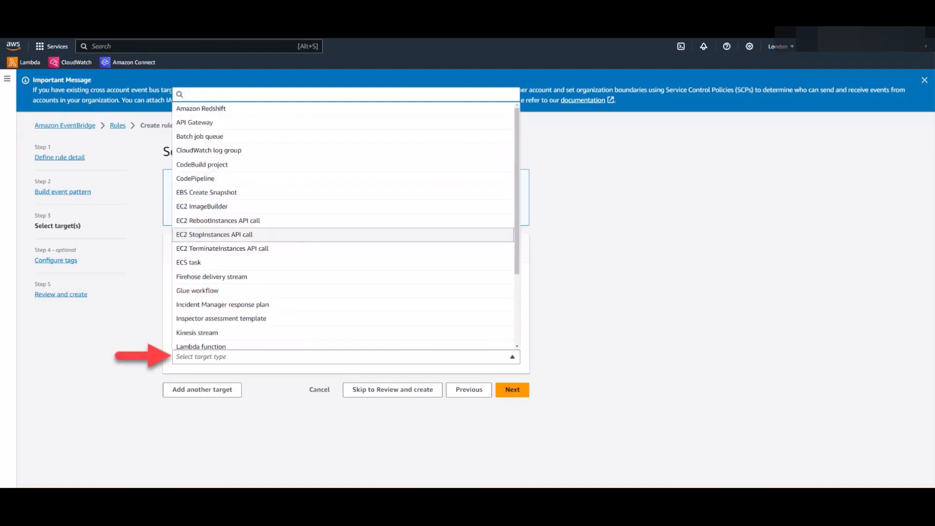
pyautogui.write('cloudw')
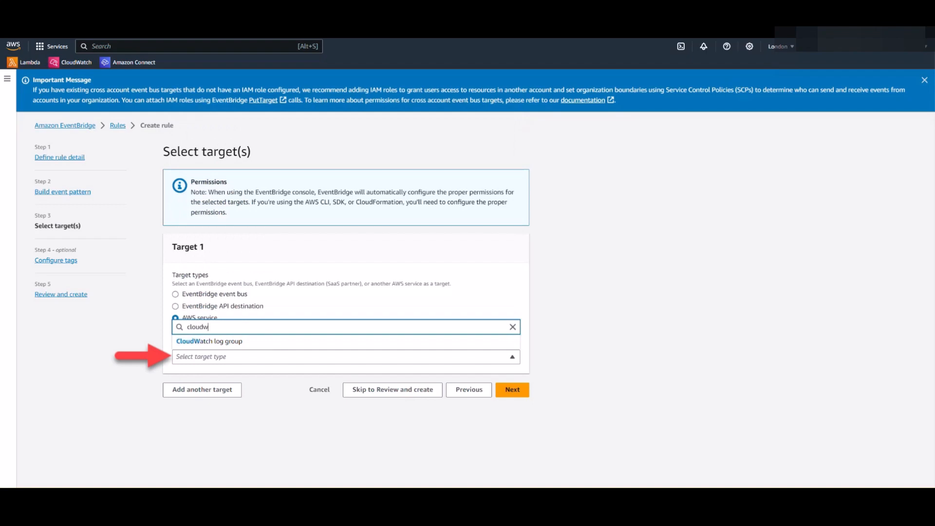
pyautogui.press('Return')
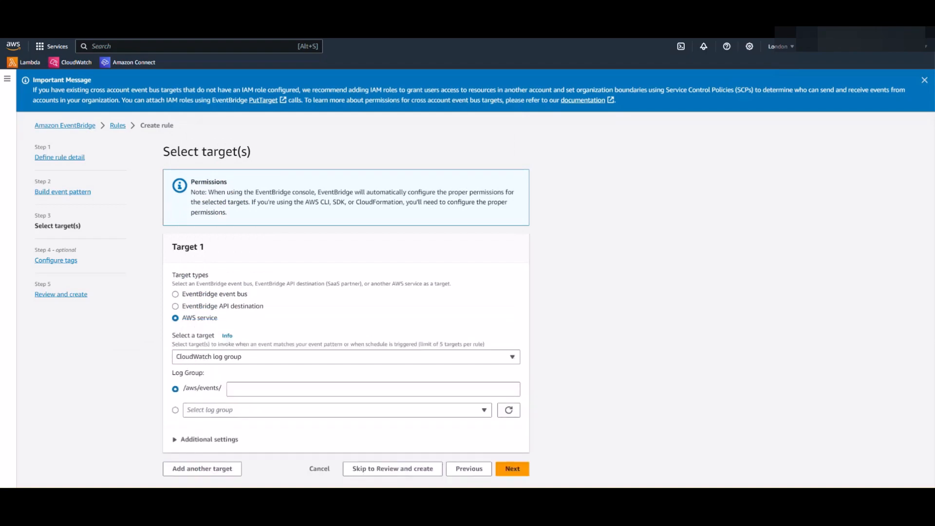
pyautogui.click(374, 389)
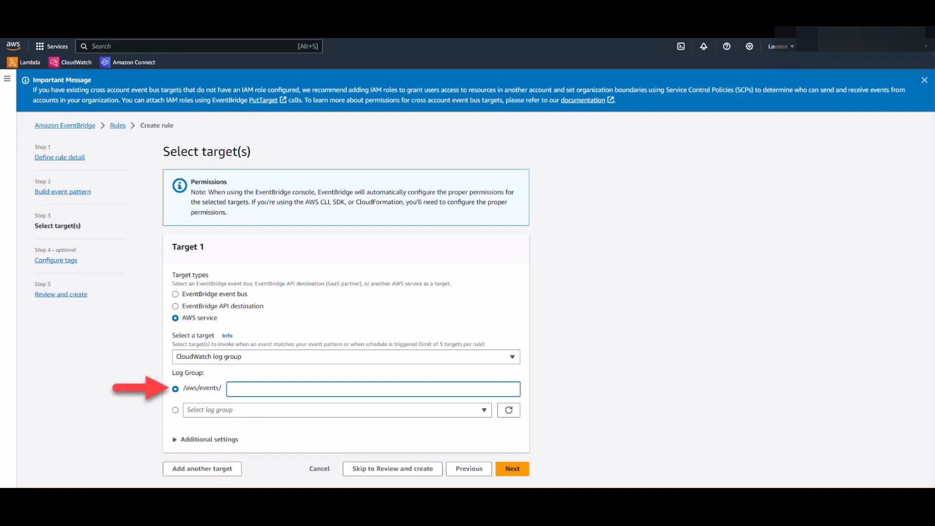
pyautogui.hotkey('ctrl', 'v')
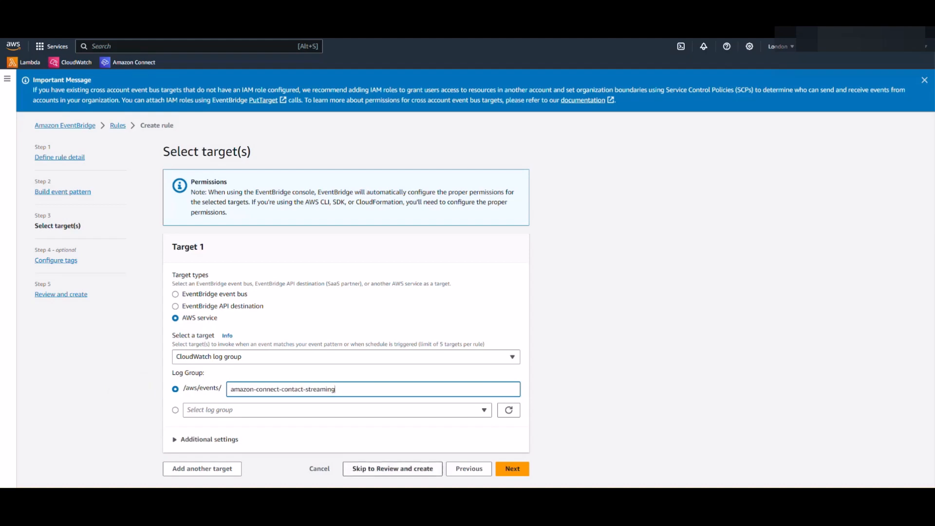
pyautogui.click(512, 468)
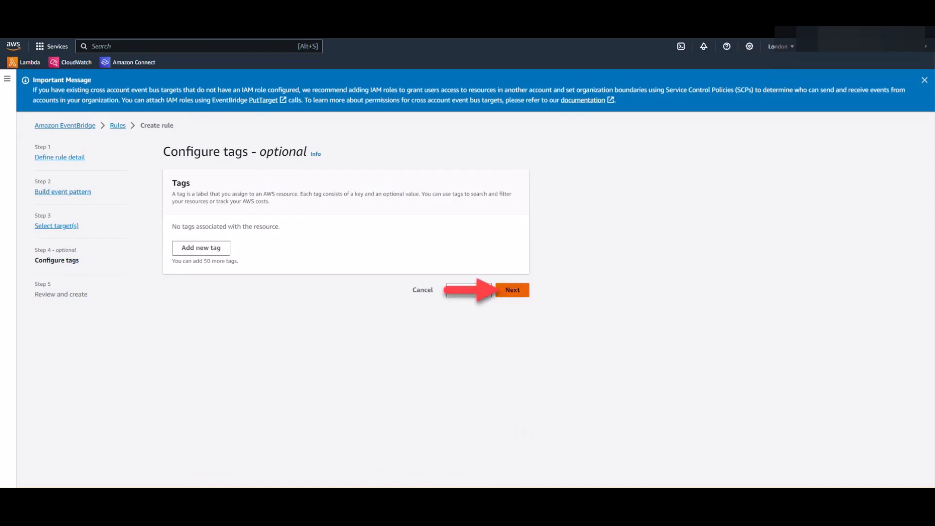
# Skip the tags step and review the rule before creating it
pyautogui.click(513, 290)
pyautogui.scroll(-5, 346, 273)
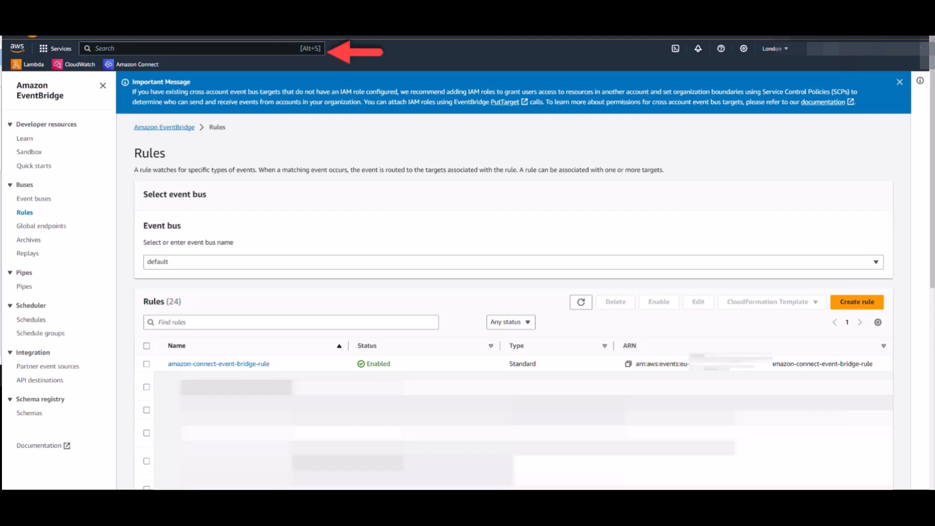
# Search for 'cloudwatch' and open the CloudWatch Log groups list
pyautogui.hotkey('alt', 's')
pyautogui.write('cloudwatch')
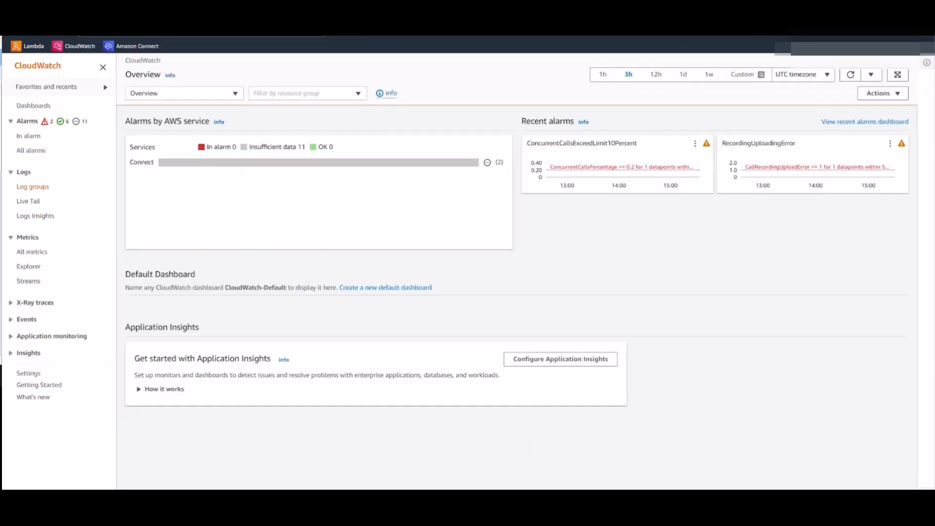
pyautogui.click(32, 187)
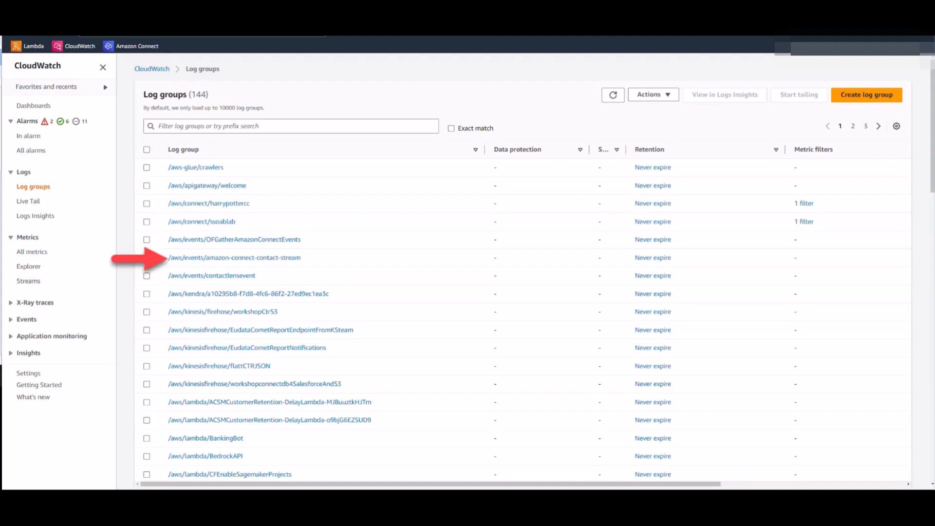
# Open the /aws/events/amazon-connect-contact-stream log group and its b4f3ac78 log stream
pyautogui.click(234, 258)
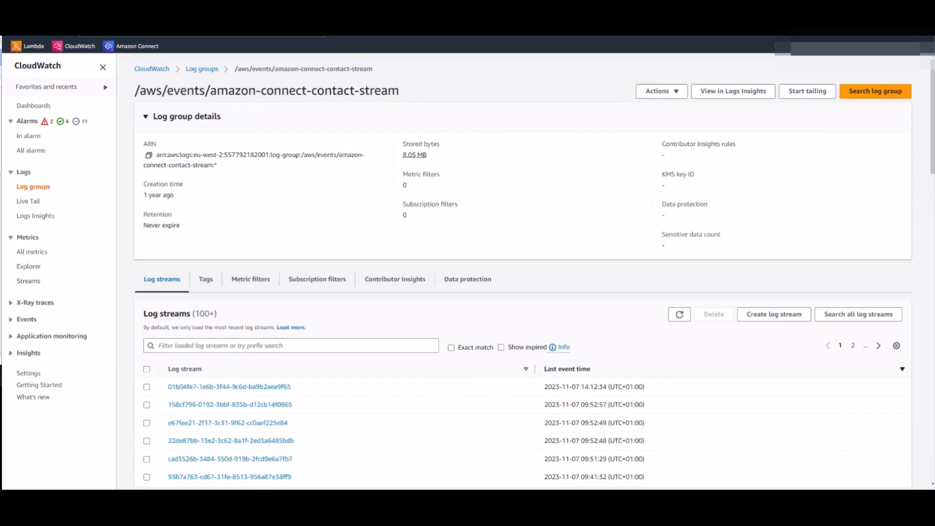
pyautogui.scroll(-3, 317, 279)
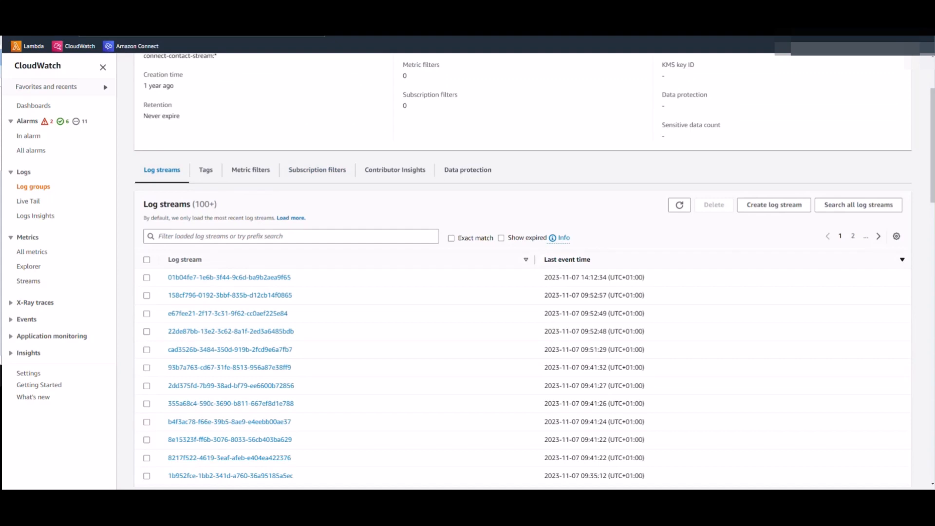
pyautogui.scroll(-2, 523, 273)
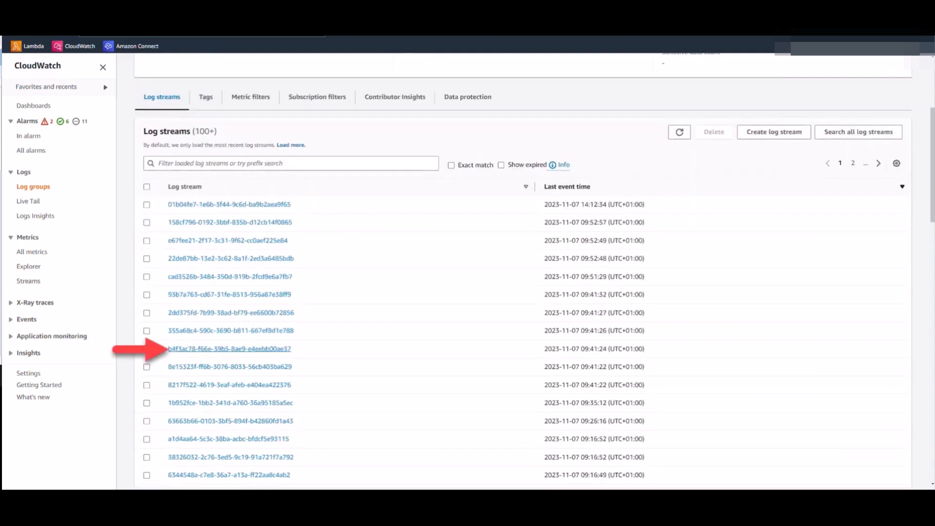
pyautogui.click(229, 349)
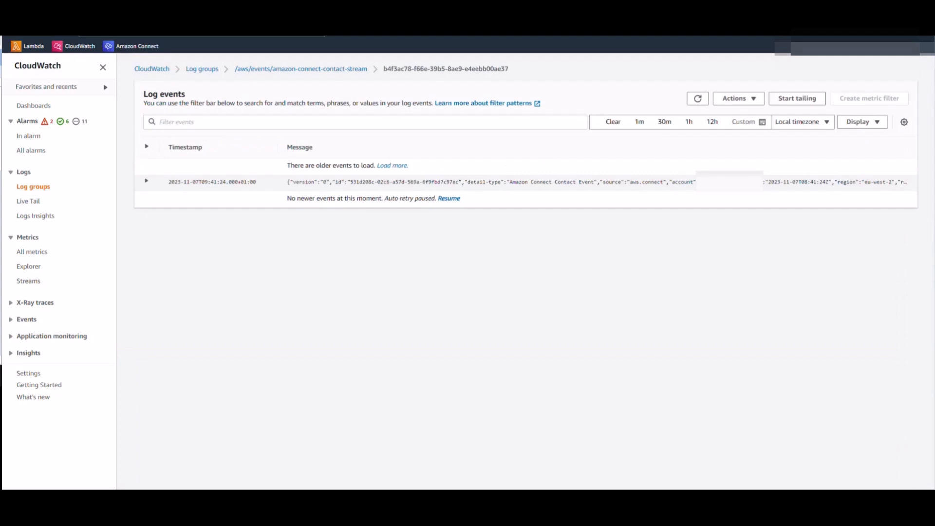
# Expand the INITIATED outbound VOICE contact event's JSON, then go to Logs Insights
pyautogui.click(146, 181)
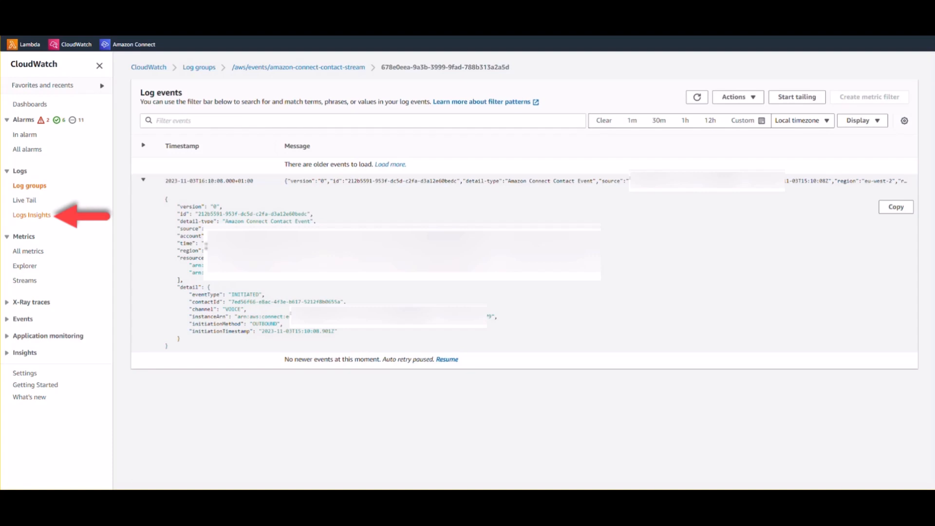
pyautogui.click(31, 215)
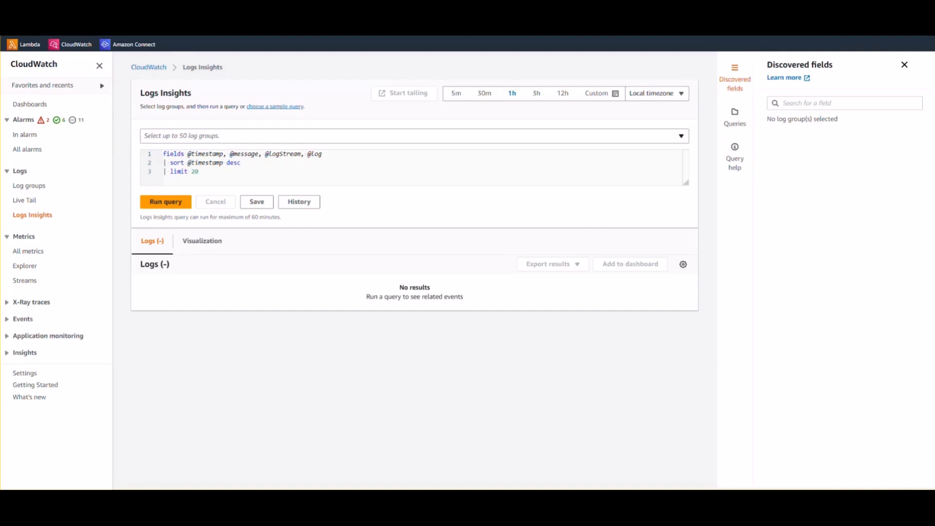
# Run the default query on /aws/events/amazon-connect-contact-stream over 4 weeks, matching 1,039 records
pyautogui.click(414, 136)
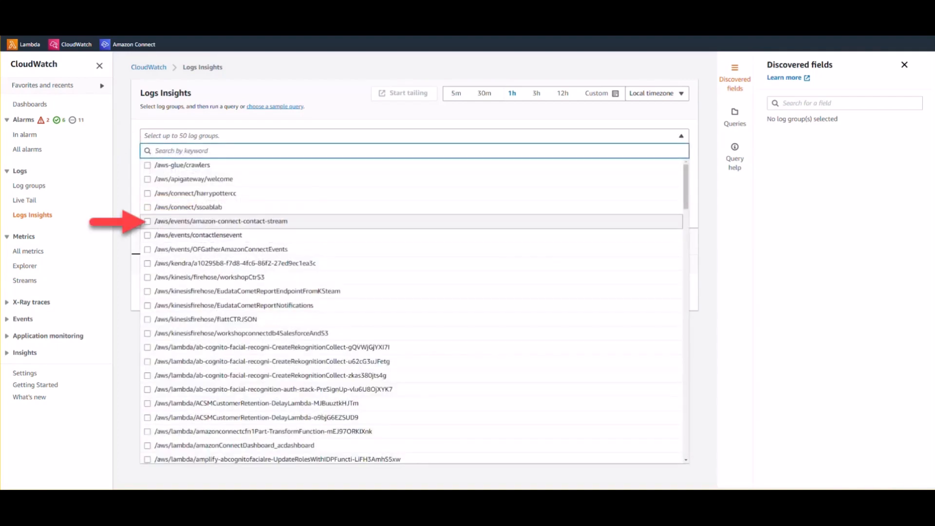
pyautogui.click(148, 221)
pyautogui.press('Escape')
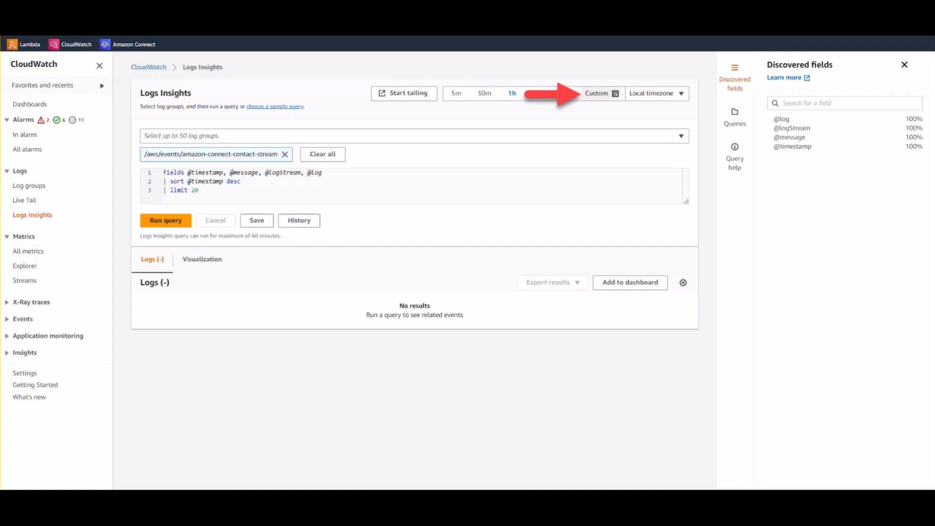
pyautogui.click(602, 94)
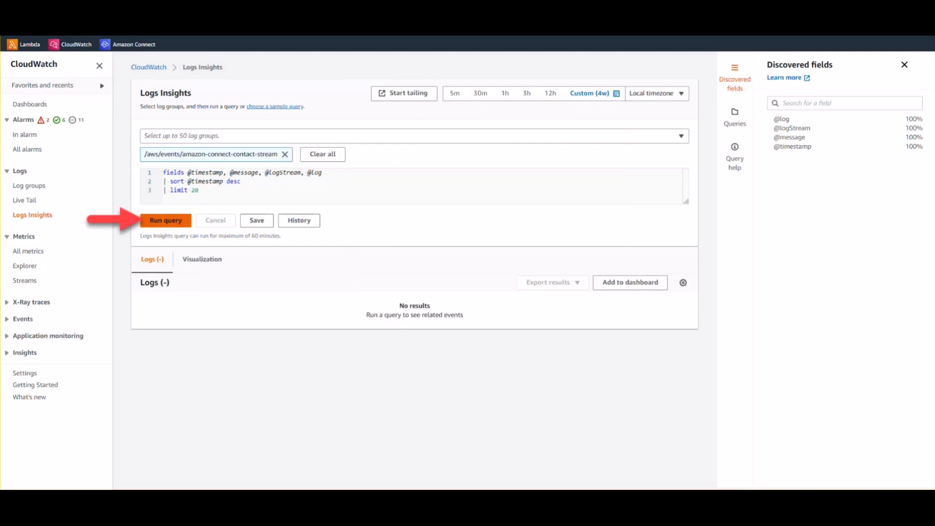
pyautogui.click(166, 220)
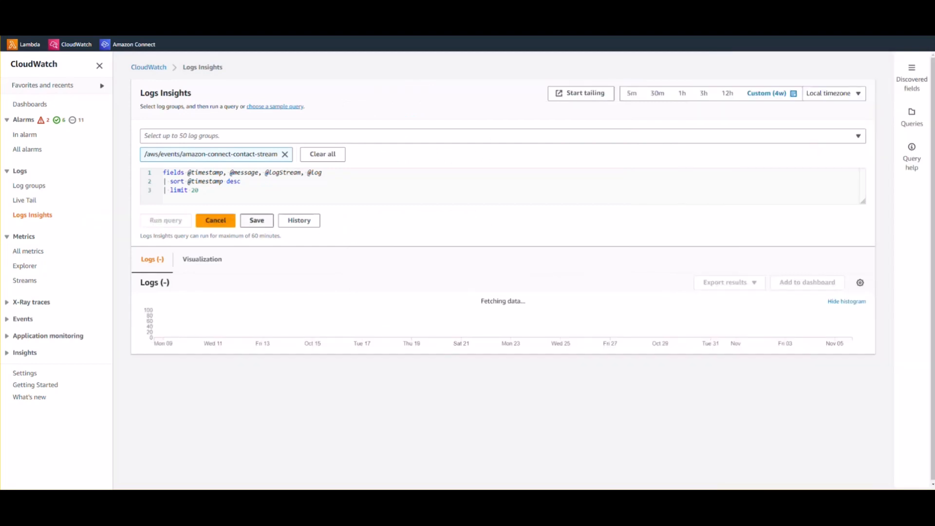
pyautogui.scroll(-1, 512, 272)
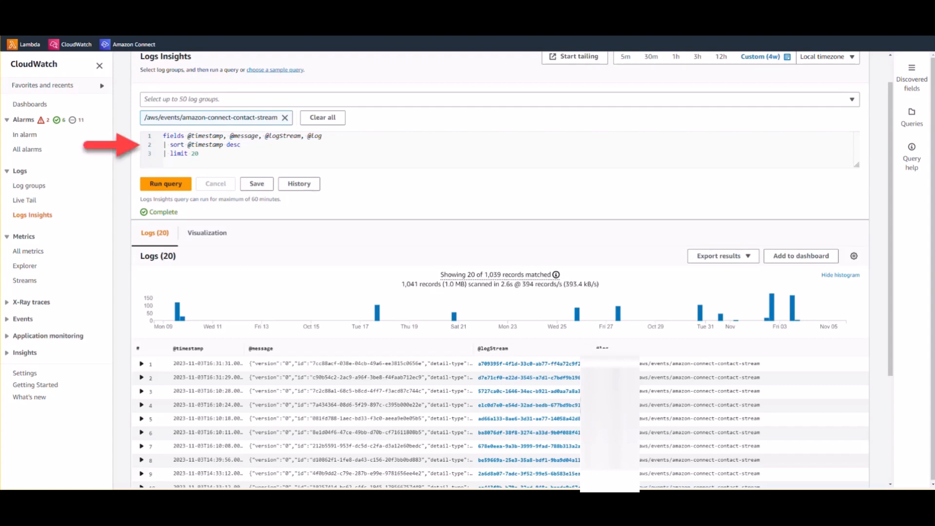
# Replace the query with one showing type, contact ID, channel and initiation method, filtered to INBOUND
pyautogui.hotkey('ctrl', 'a')
pyautogui.hotkey('ctrl', 'v')
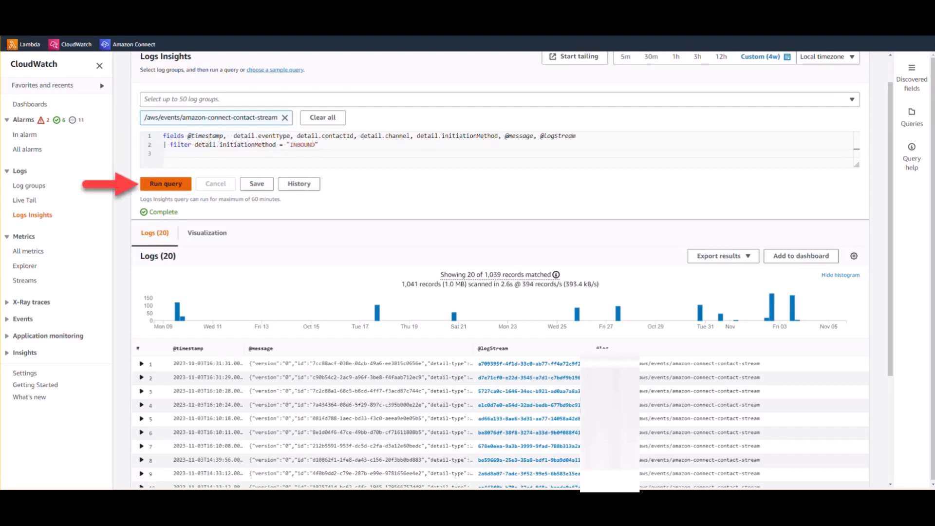
pyautogui.hotkey('ctrl', 'Return')
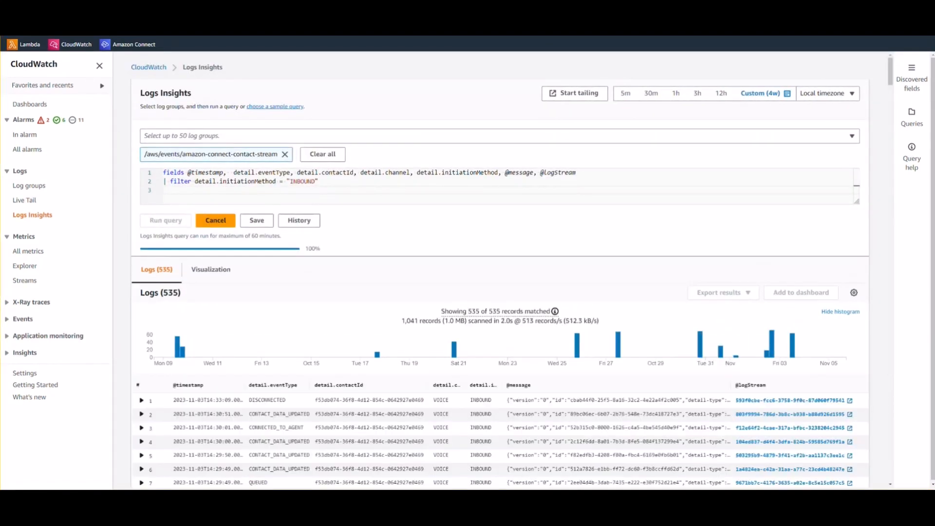
pyautogui.scroll(-3, 500, 269)
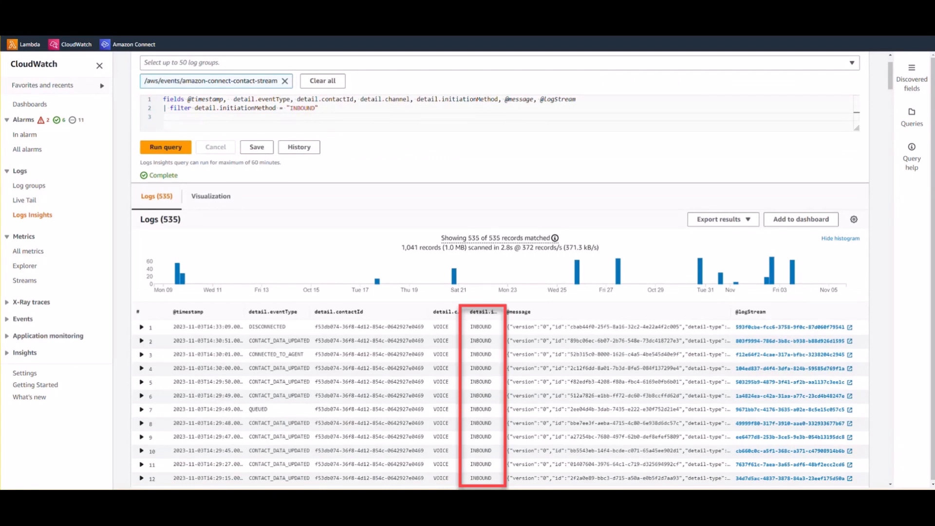
pyautogui.scroll(3, 500, 269)
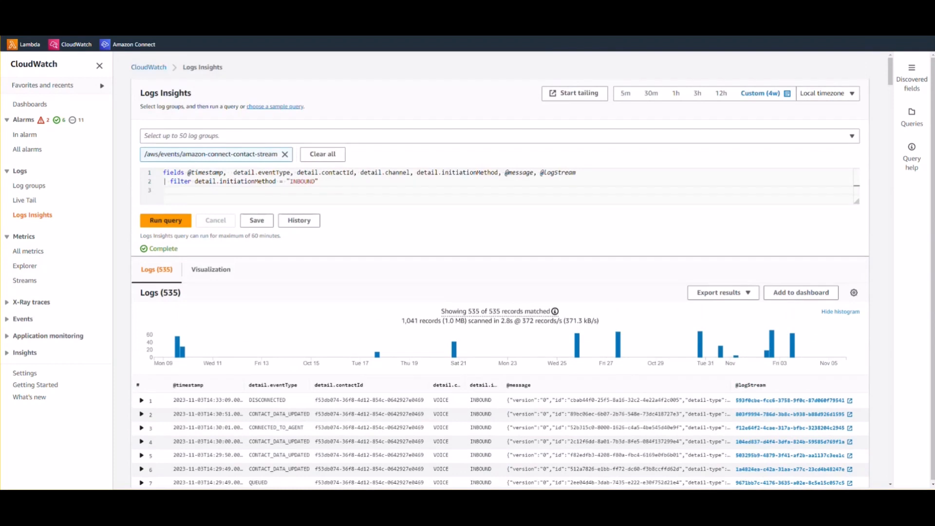
# Change the initiation method filter from INBOUND to OUTBOUND and rerun, getting 79 records
pyautogui.click(251, 181)
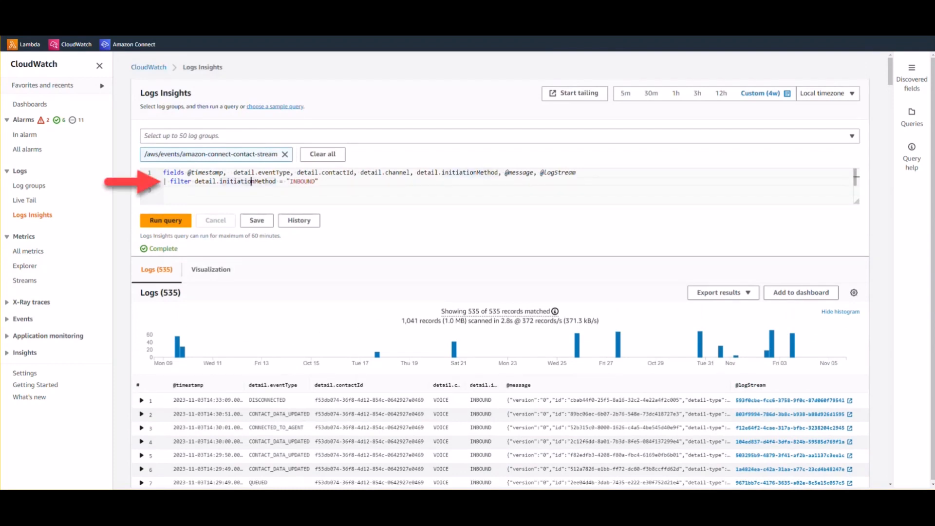
pyautogui.click(294, 182)
pyautogui.doubleClick(294, 181)
pyautogui.write('OUTBOUND')
pyautogui.click(166, 221)
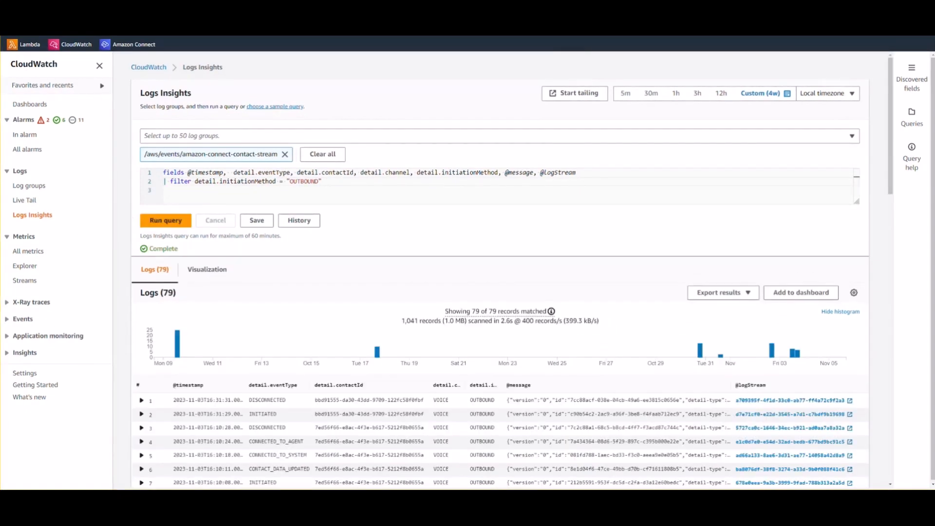
pyautogui.scroll(-1, 500, 269)
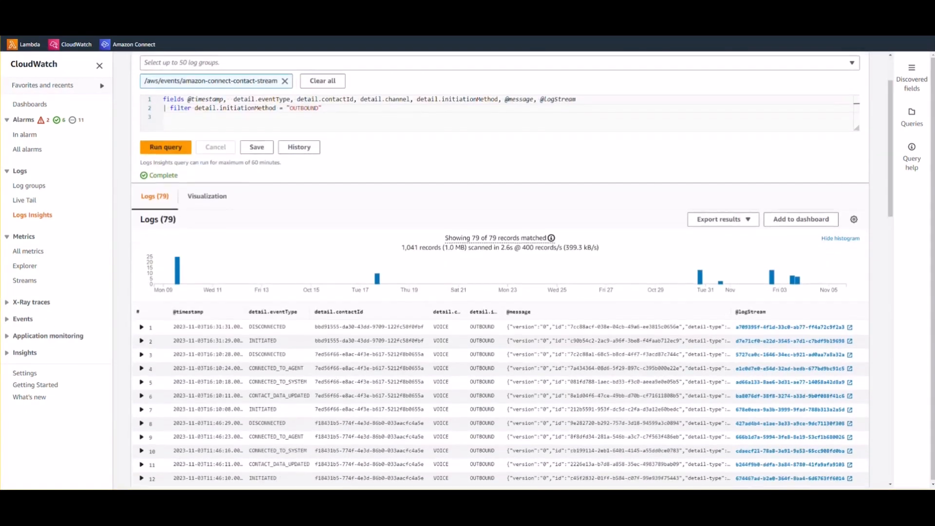
pyautogui.scroll(-1, 513, 269)
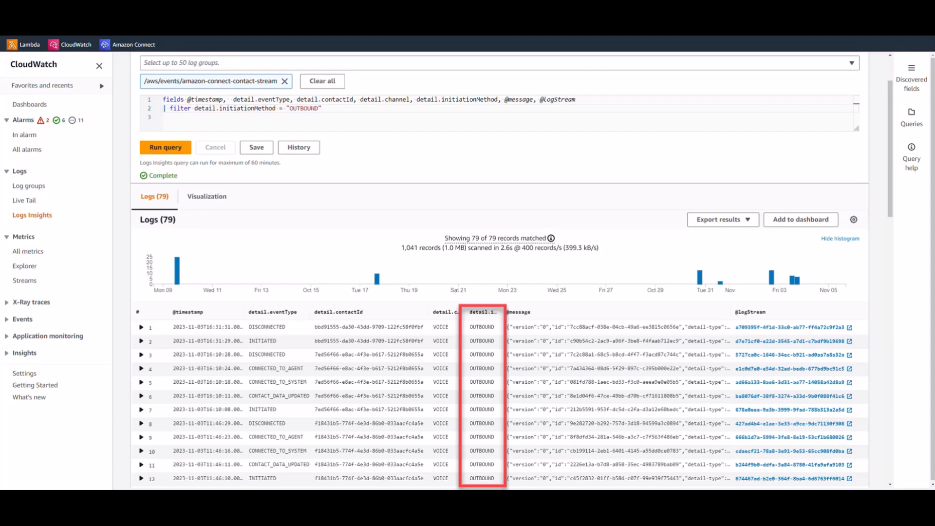
# Add a detail.contactId filter using row 4's contact ID and rerun to get its 5 events
pyautogui.write('an')
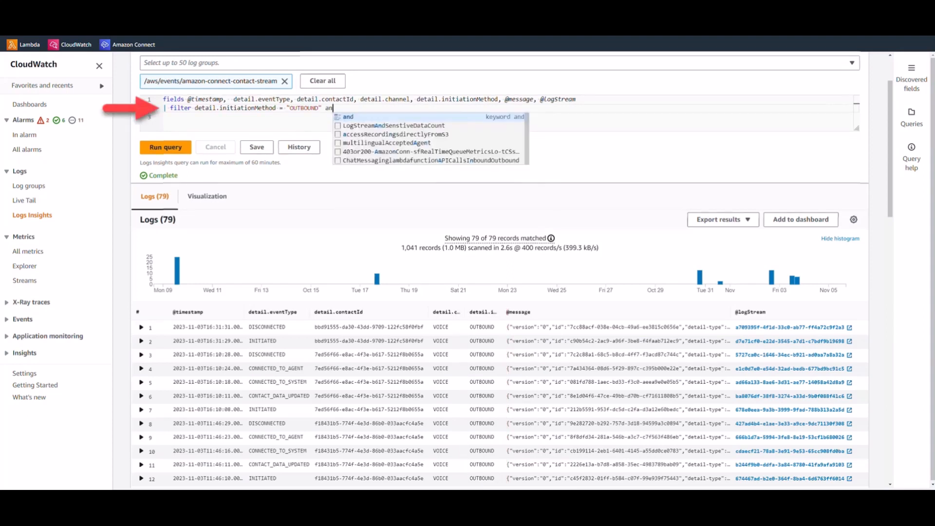
pyautogui.write('d deta')
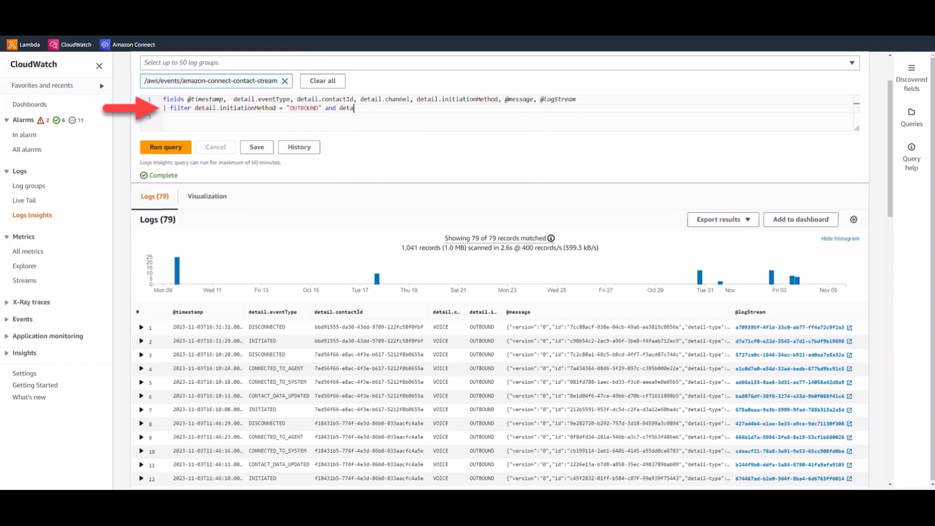
pyautogui.write('il.con')
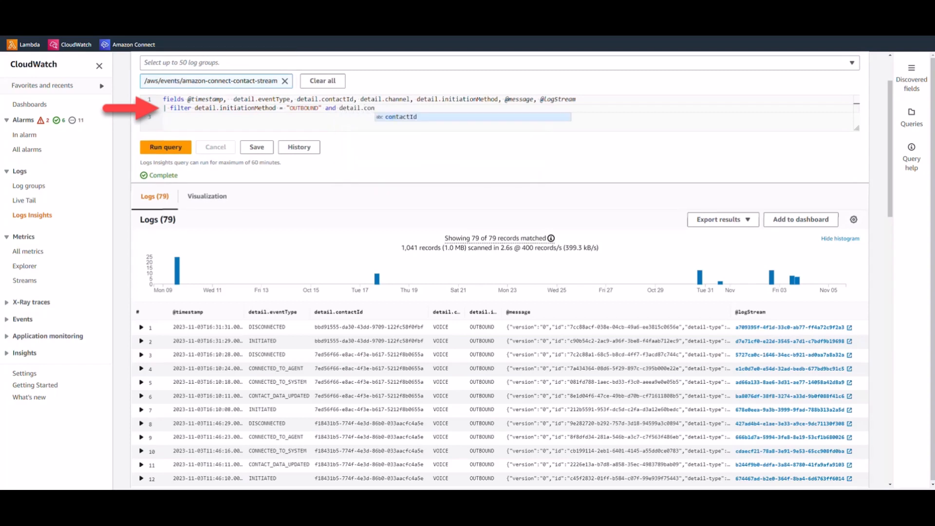
pyautogui.press('Tab')
pyautogui.write('= "')
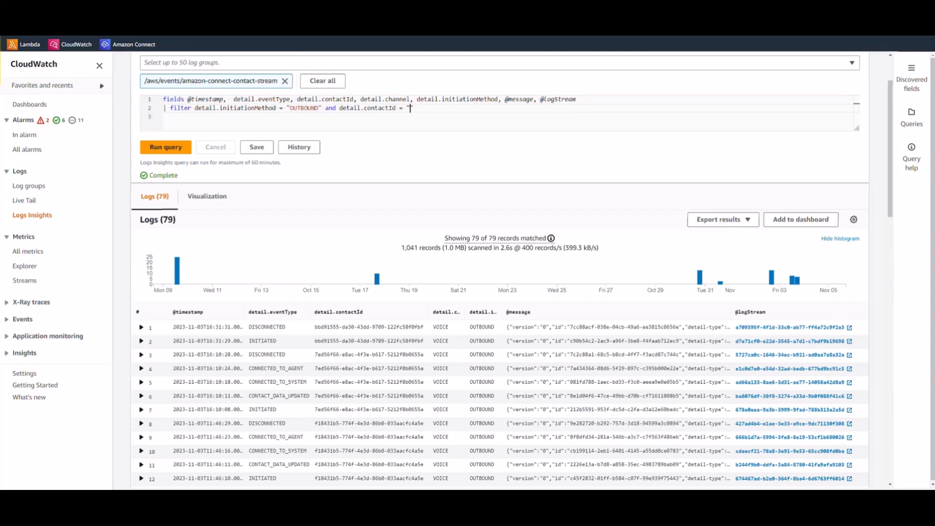
pyautogui.moveTo(425, 369); pyautogui.dragTo(315, 369)
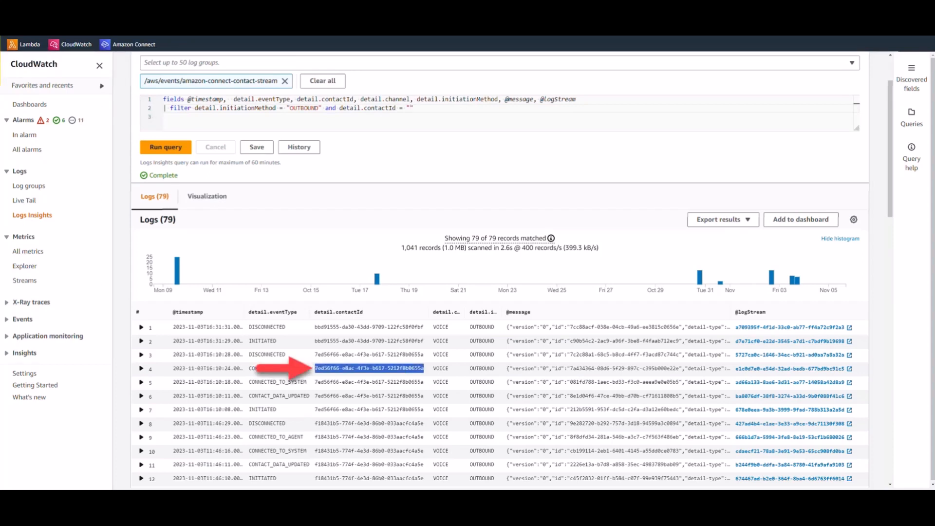
pyautogui.click(410, 108)
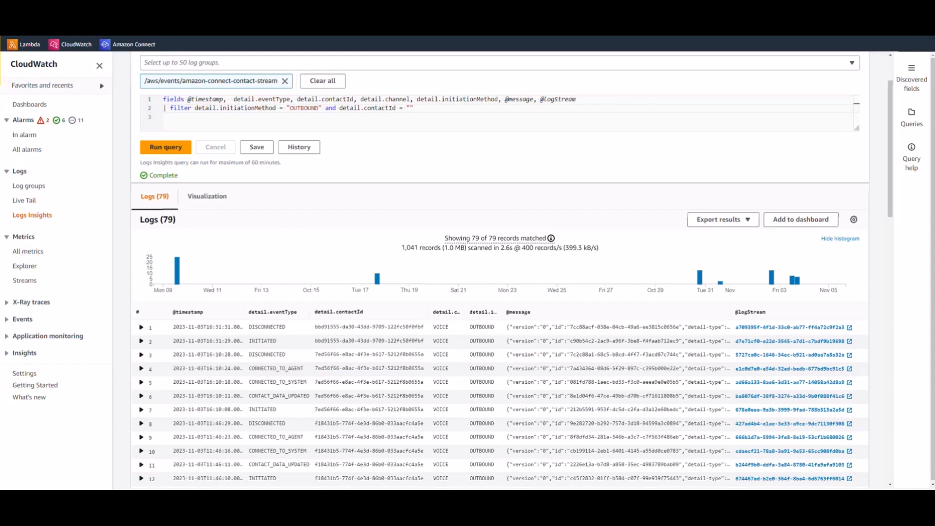
pyautogui.hotkey('ctrl', 'v')
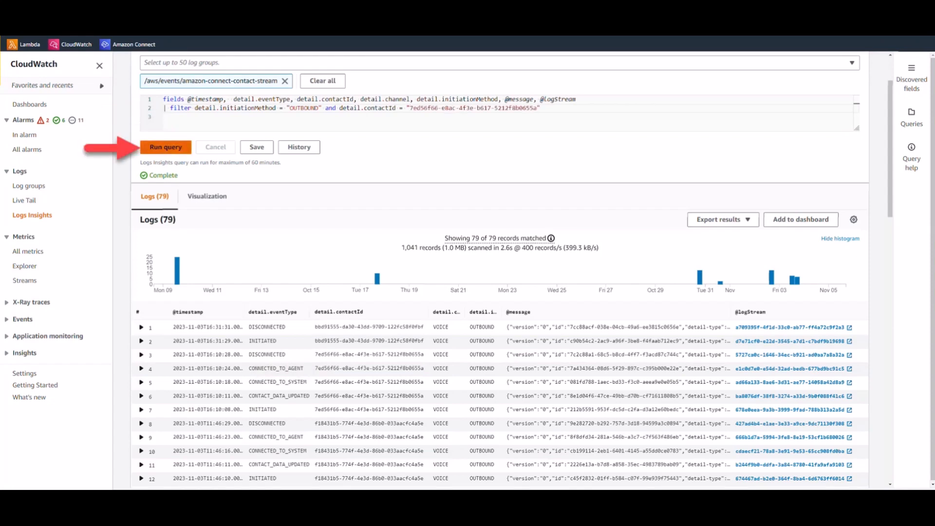
pyautogui.click(165, 147)
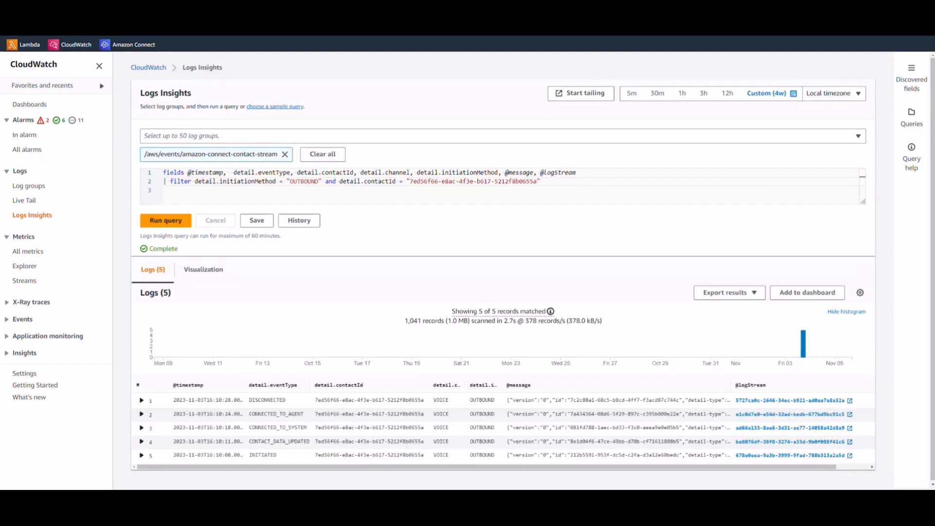
pyautogui.press('Return')
pyautogui.write('|')
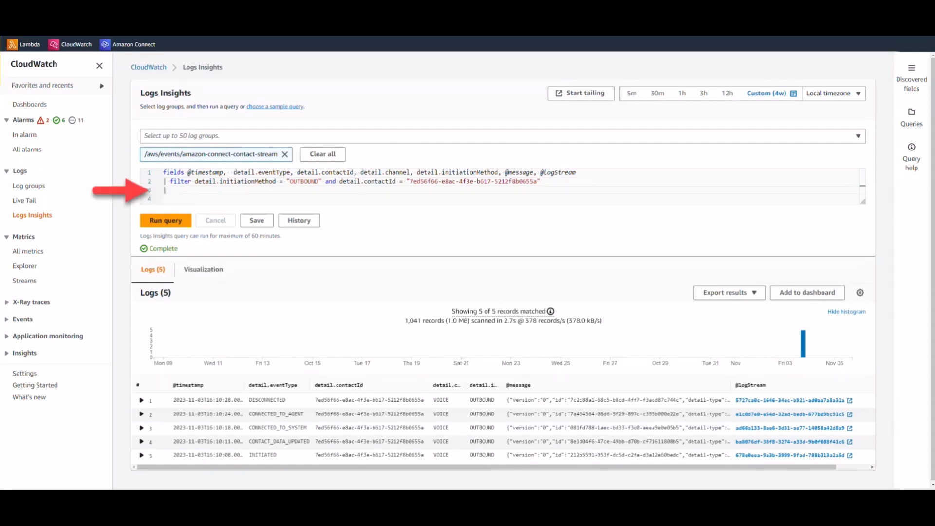
pyautogui.write(' order b')
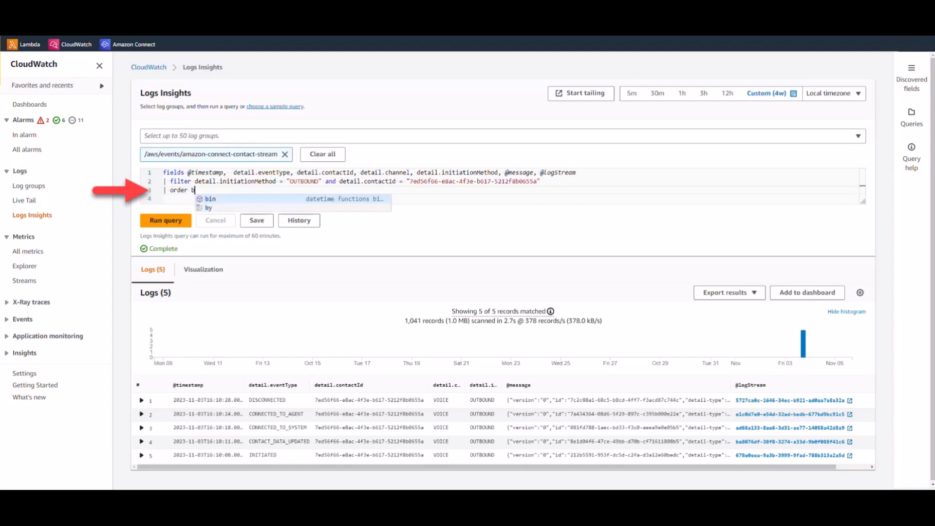
pyautogui.write('y @time')
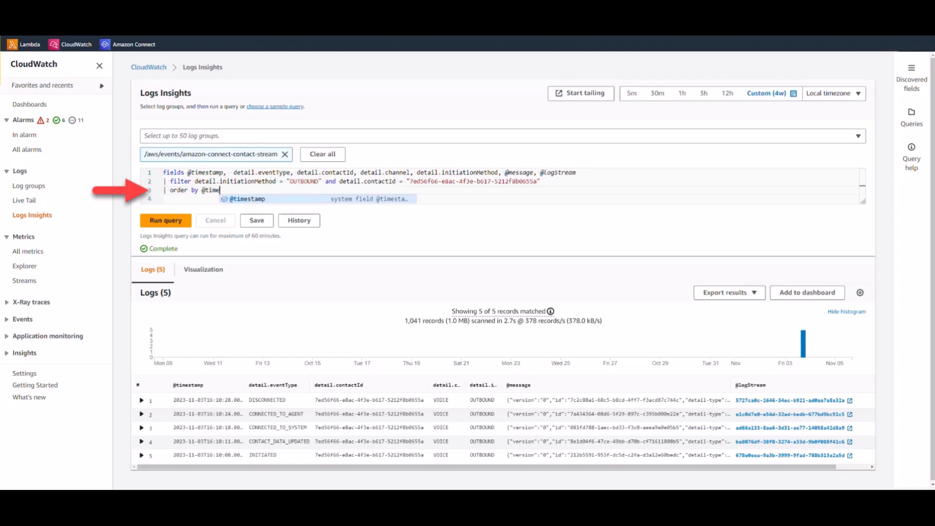
pyautogui.write('stamp ASC')
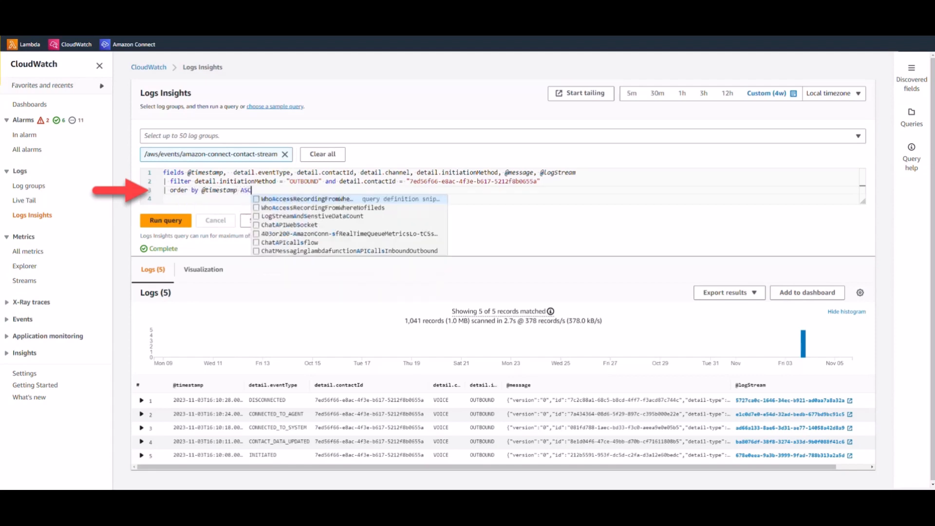
pyautogui.press('Escape')
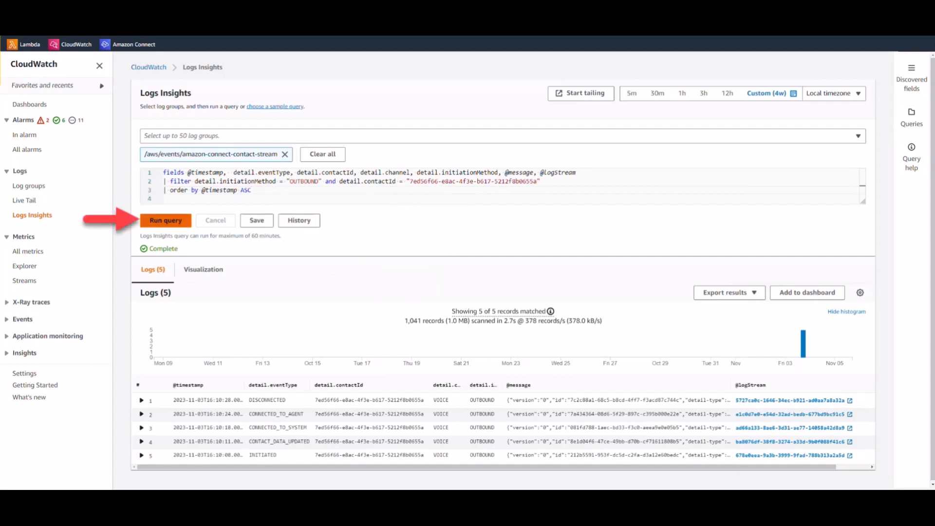
pyautogui.click(165, 220)
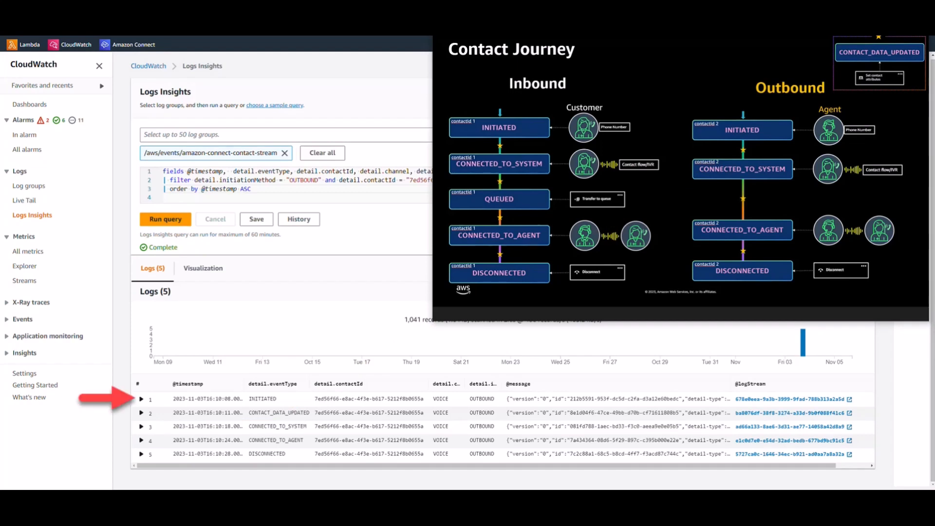
pyautogui.click(141, 399)
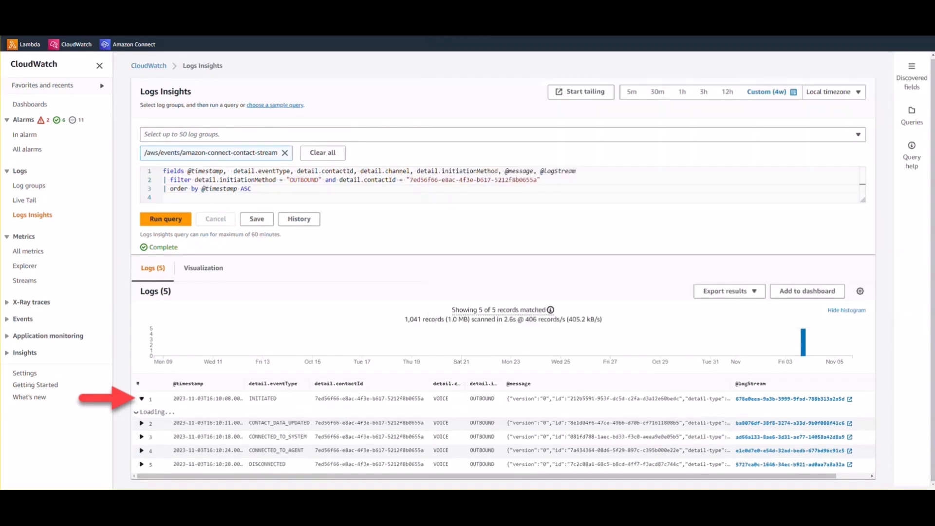
pyautogui.scroll(-5, 501, 273)
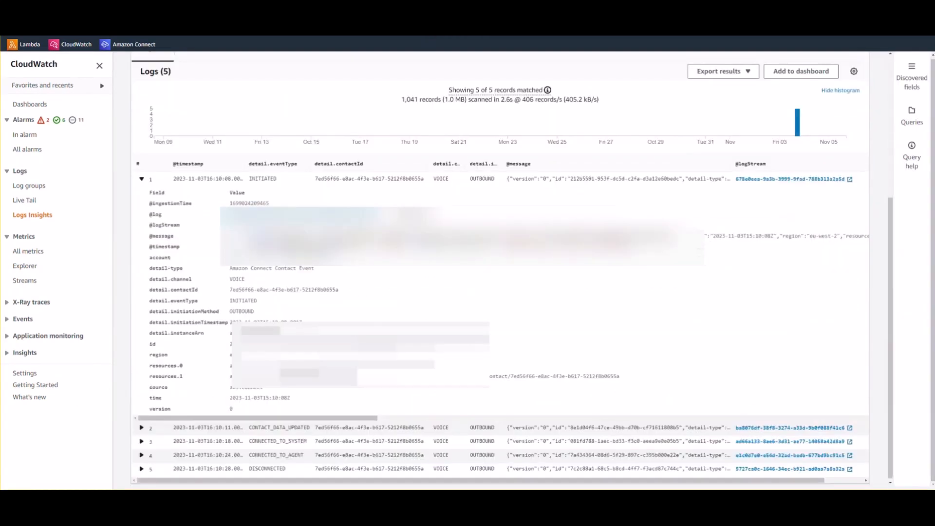